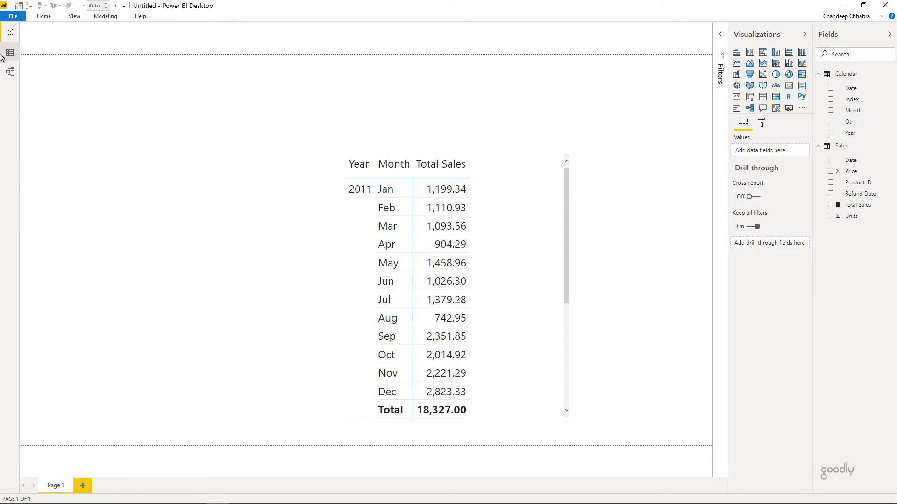
# Display the Sales table's data, sort it by Date ascending, and compare the order and refund dates of the first refunded sale
pyautogui.click(858, 90)
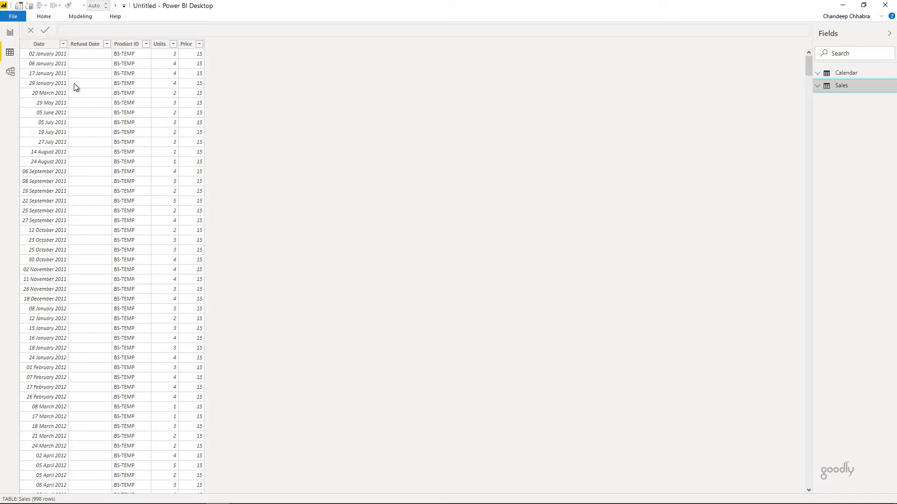
pyautogui.click(64, 44)
pyautogui.click(86, 55)
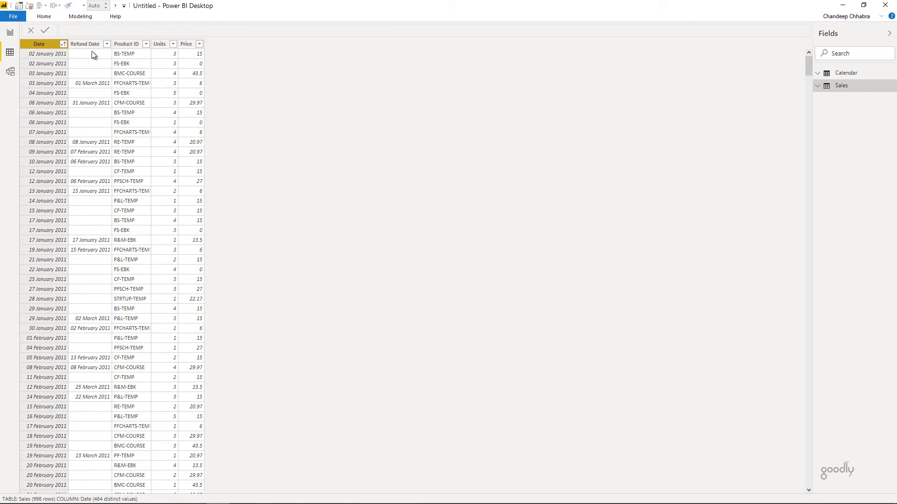
pyautogui.click(91, 54)
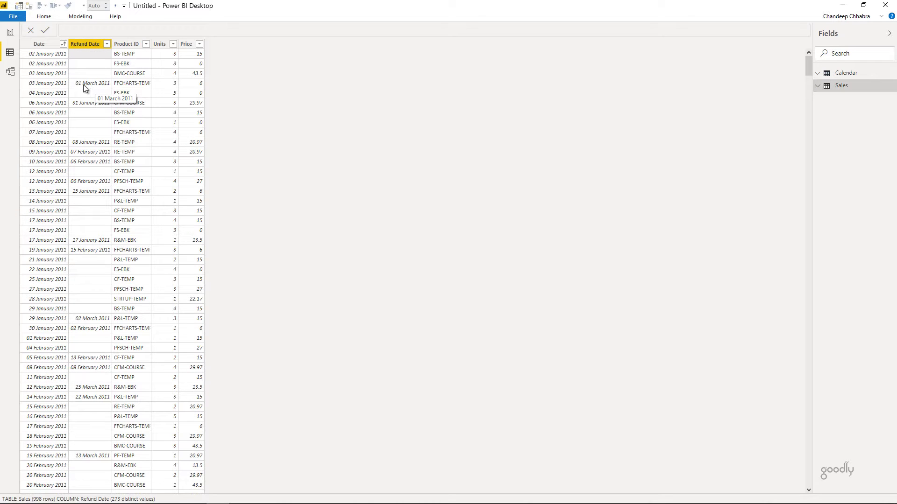
pyautogui.click(45, 88)
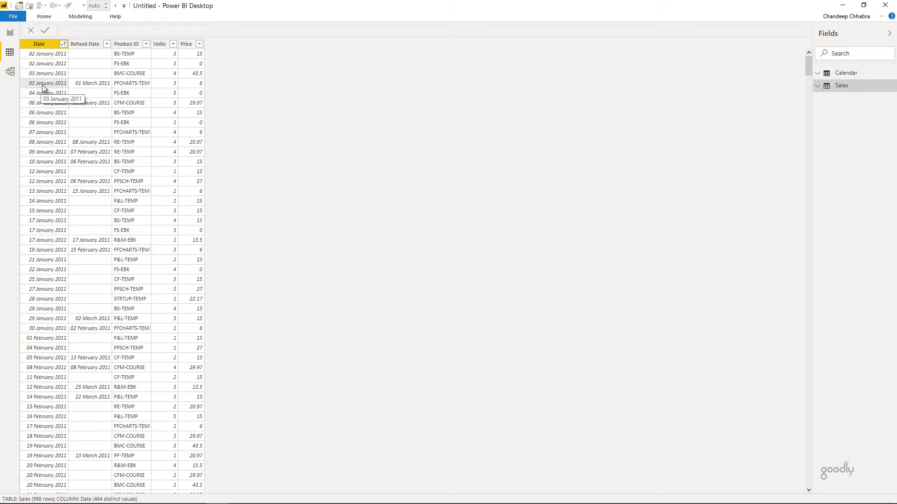
pyautogui.click(90, 85)
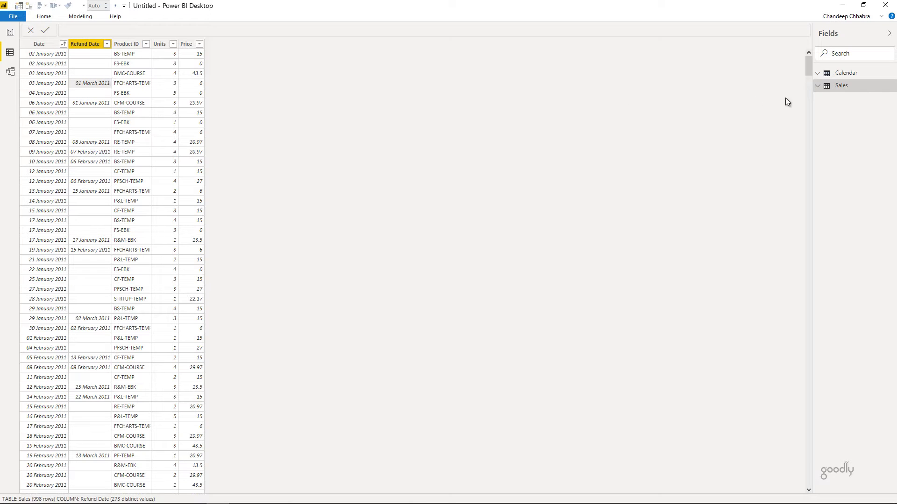
# Inspect the Calendar table's formula and its relationship with the Sales table, and return to the report
pyautogui.click(866, 77)
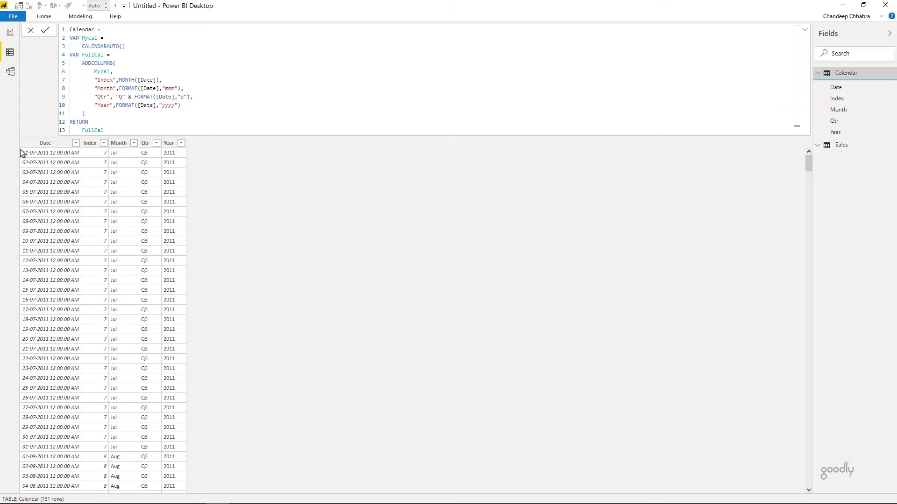
pyautogui.click(10, 71)
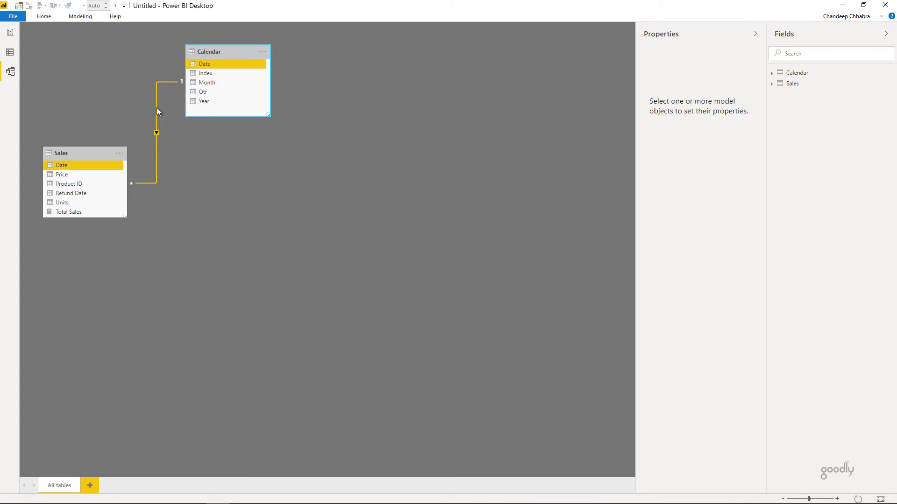
pyautogui.click(9, 33)
# Select the matrix and examine the Total Sales measure's SUMX formula, including its table, Price and Units references
pyautogui.click(524, 272)
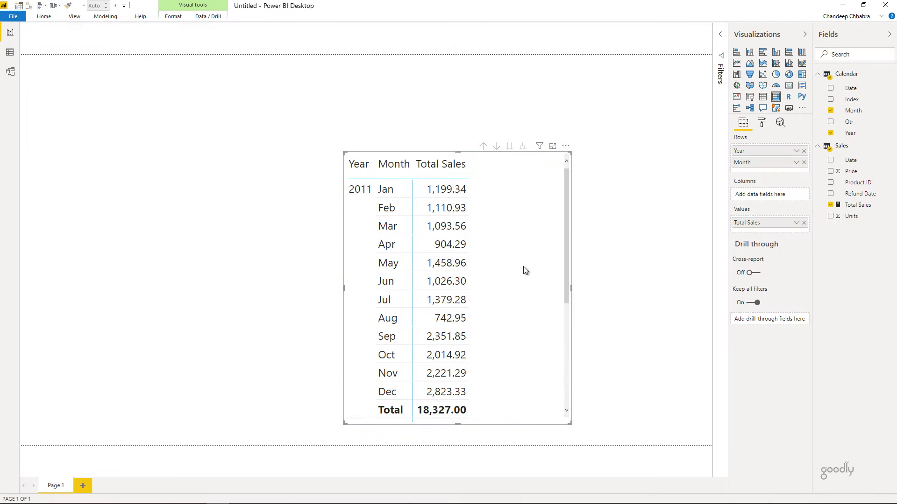
pyautogui.click(857, 205)
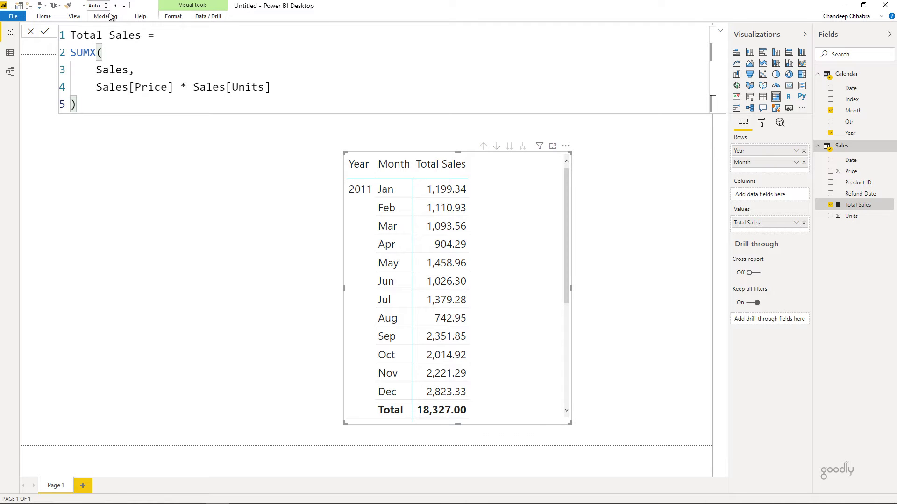
pyautogui.doubleClick(114, 69)
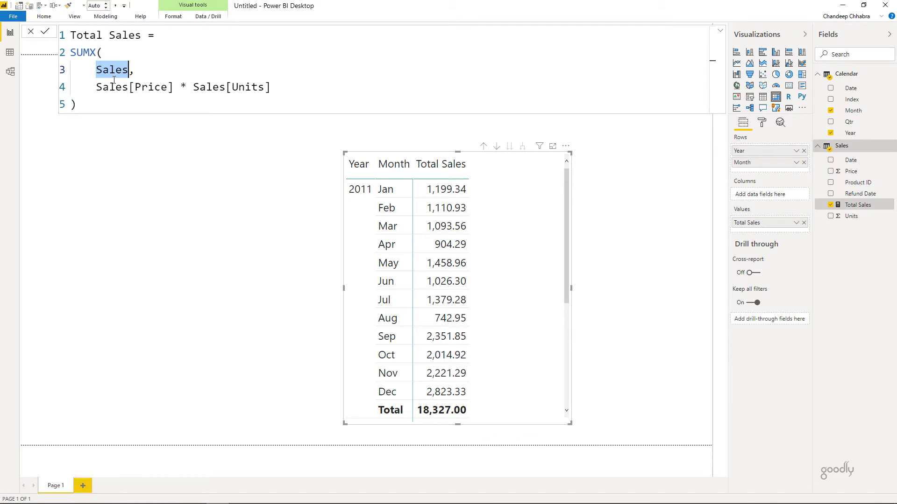
pyautogui.moveTo(96, 87); pyautogui.dragTo(161, 87)
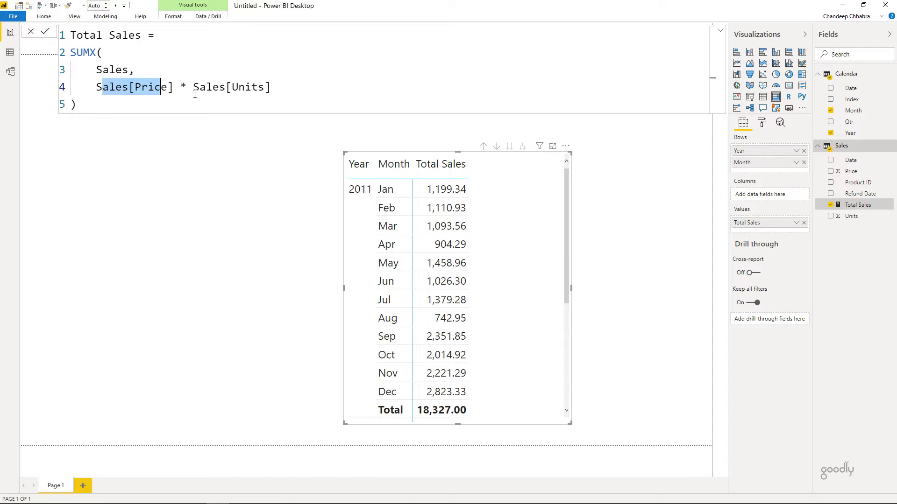
pyautogui.click(226, 86)
pyautogui.keyDown('shift'); pyautogui.click(251, 87); pyautogui.keyUp('shift')
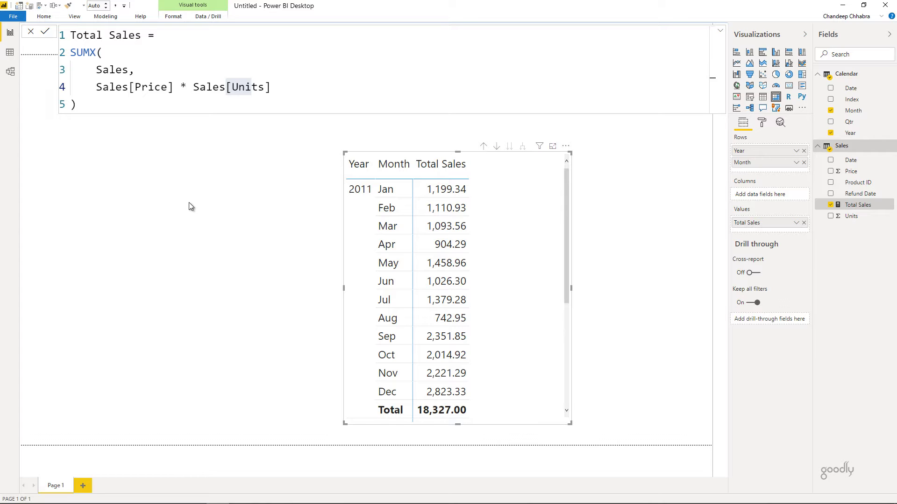
# Review the Sales table's Date and Refund Date data, and return to the report with the matrix deselected
pyautogui.click(9, 52)
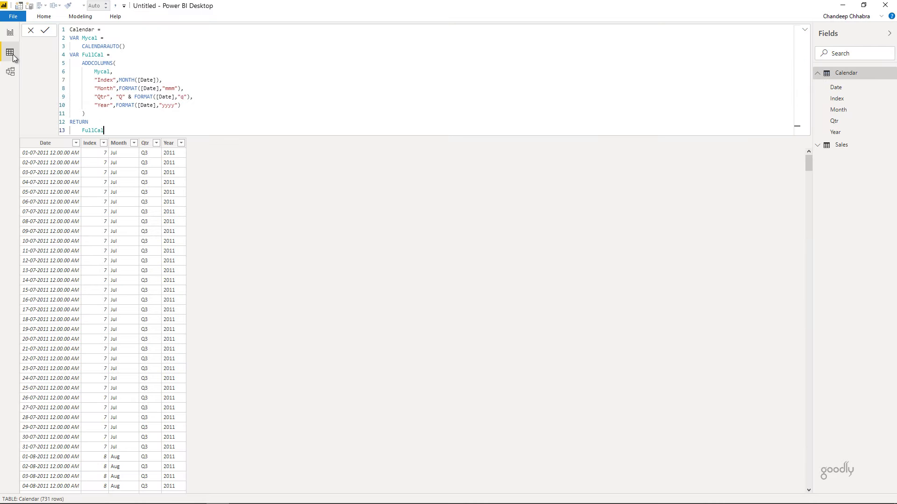
pyautogui.click(861, 149)
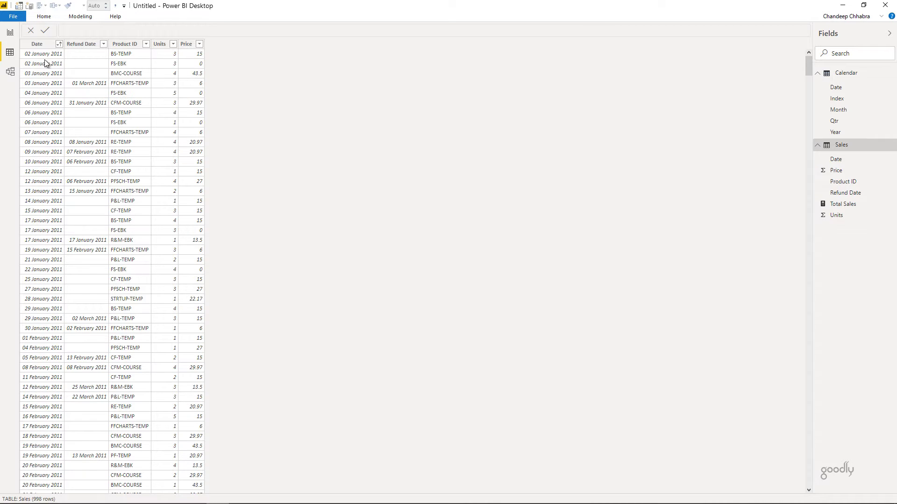
pyautogui.click(10, 33)
pyautogui.click(629, 255)
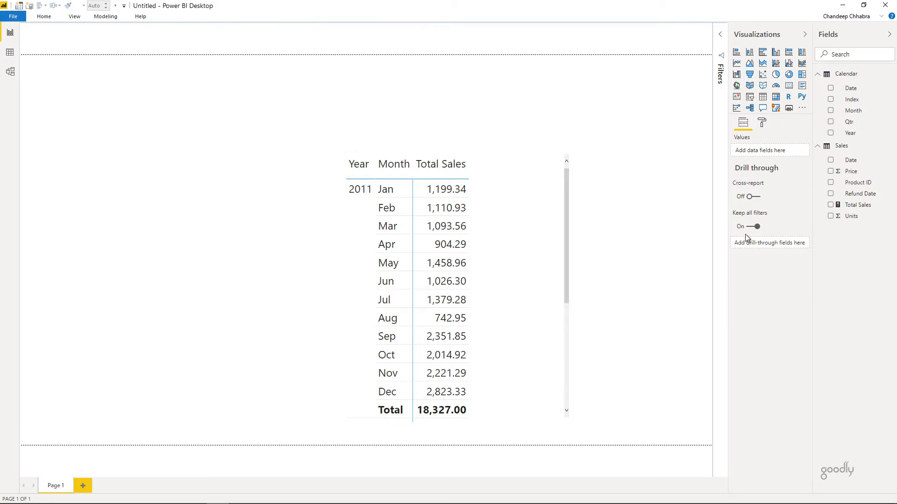
# Create a new measure in the Sales table named Total Refunds and begin its formula with CALCULATE
pyautogui.rightClick(838, 146)
pyautogui.click(844, 158)
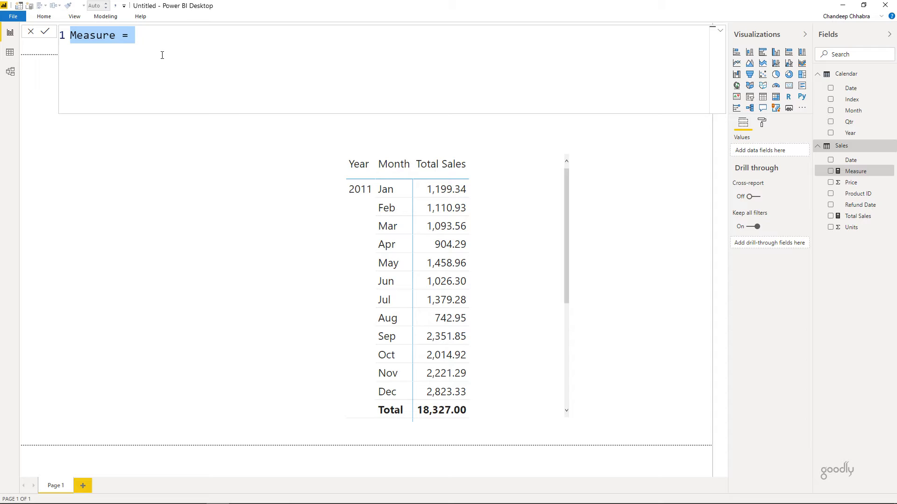
pyautogui.write('Total Refunds =')
pyautogui.hotkey('shift', 'Return')
pyautogui.write('CALCULATE(')
pyautogui.hotkey('shift', 'Return')
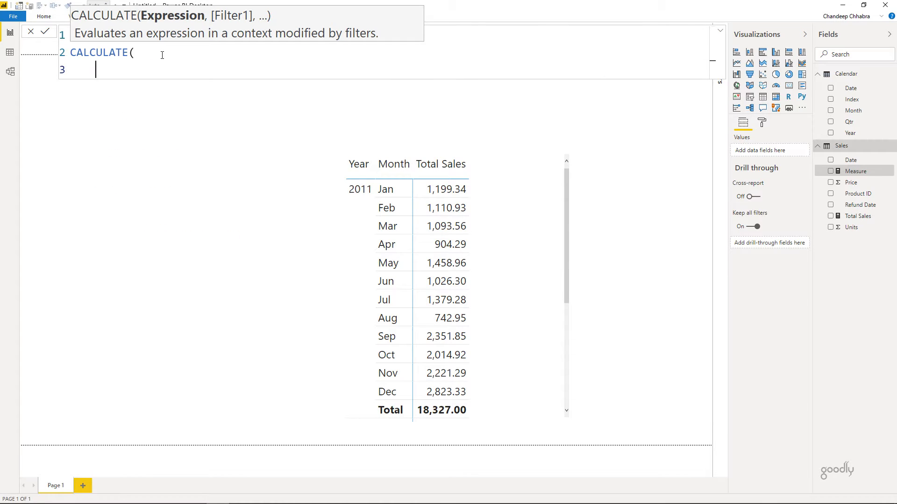
# Give CALCULATE the expression [Total Sales] and the filter Sales[Refund Date], and close the parenthesis
pyautogui.write('[Total Sales]')
pyautogui.write(',')
pyautogui.press('Return')
pyautogui.write('Sales[Refund Date]')
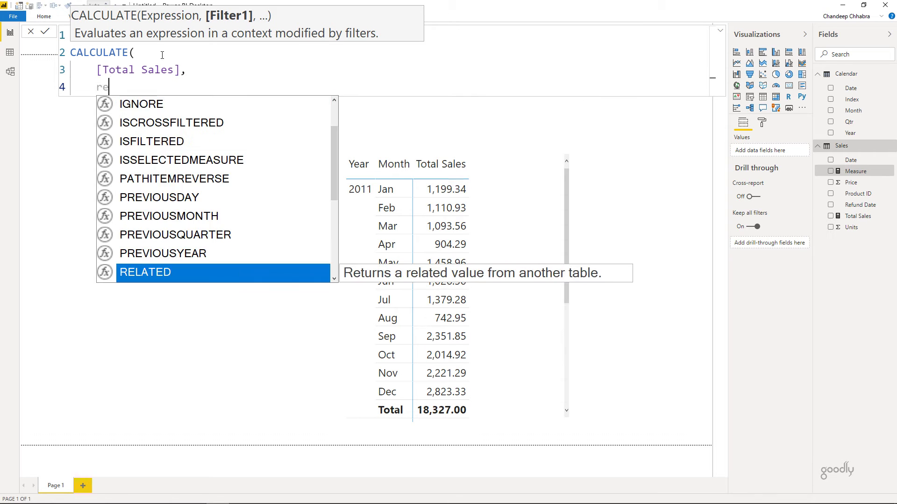
pyautogui.press('Return')
pyautogui.write(')')
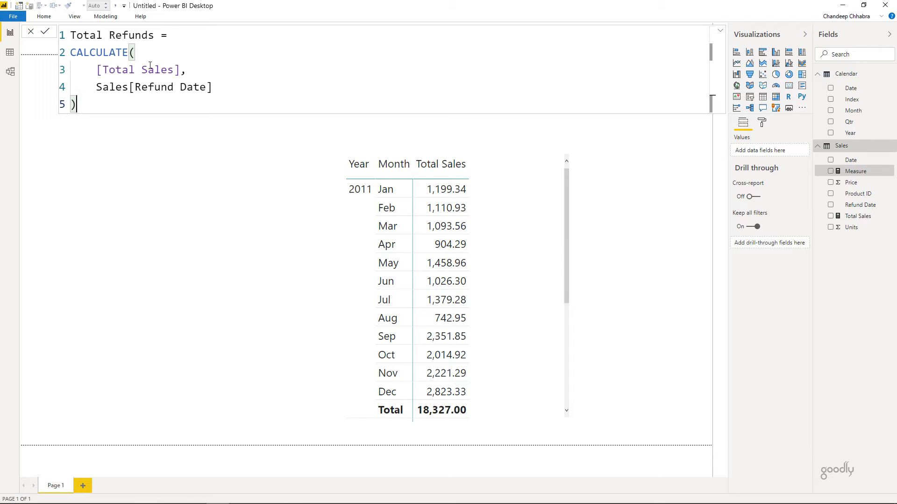
# Try extending the Sales[Refund Date] filter with the comparison <> BLANK(), and remove that comparison again
pyautogui.click(240, 87)
pyautogui.write('<> BLANK()')
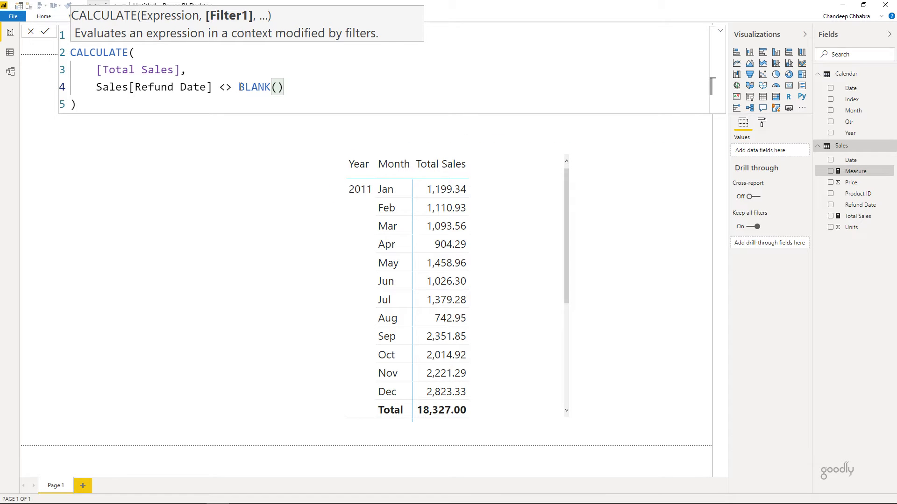
pyautogui.hotkey('ctrl', 'shift', 'Left')
pyautogui.hotkey('ctrl', 'shift', 'Left')
pyautogui.press('BackSpace')
pyautogui.press('BackSpace')
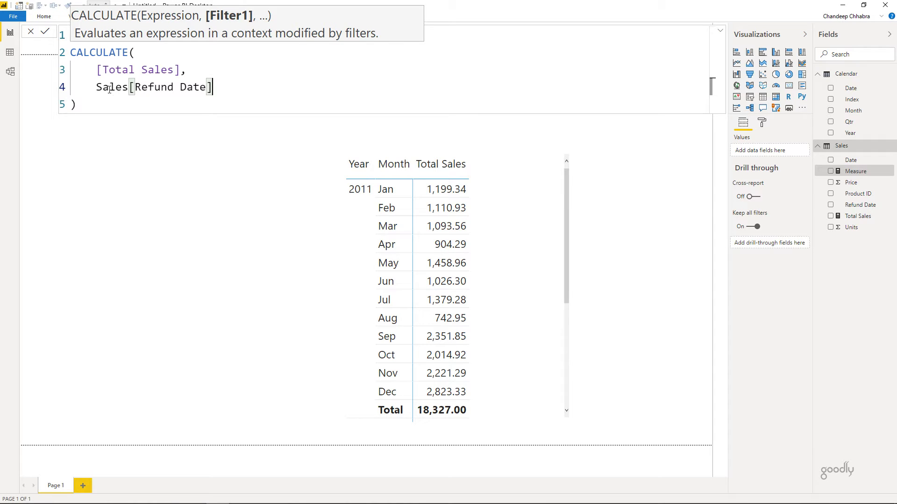
# Review the Sales[Refund Date] filter and commit the Total Refunds measure
pyautogui.moveTo(96, 87); pyautogui.dragTo(221, 84)
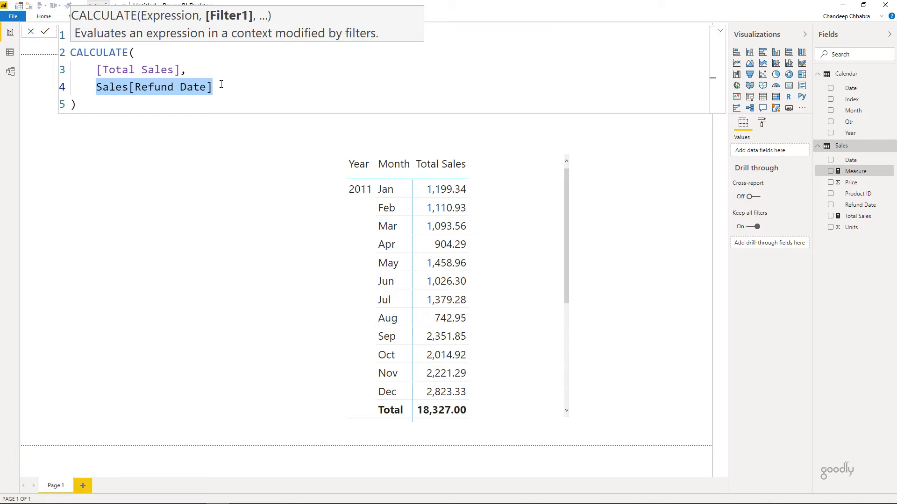
pyautogui.click(101, 106)
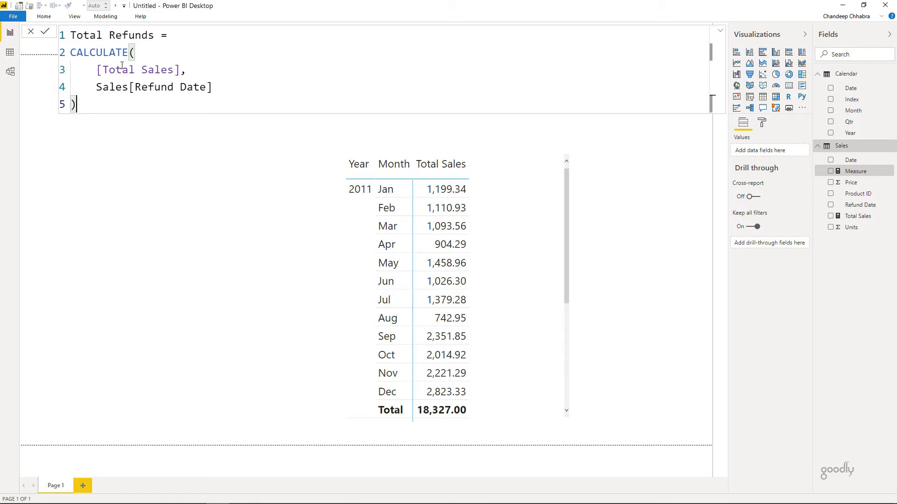
pyautogui.moveTo(115, 67); pyautogui.dragTo(158, 91)
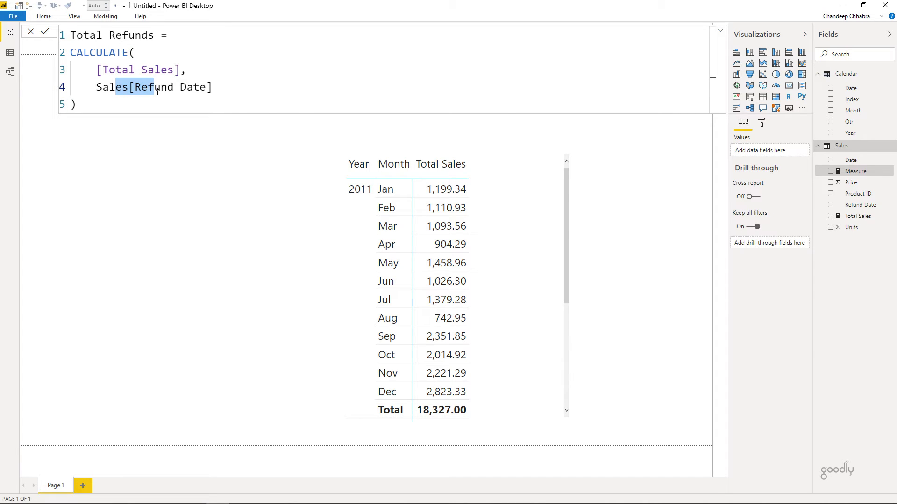
pyautogui.press('Return')
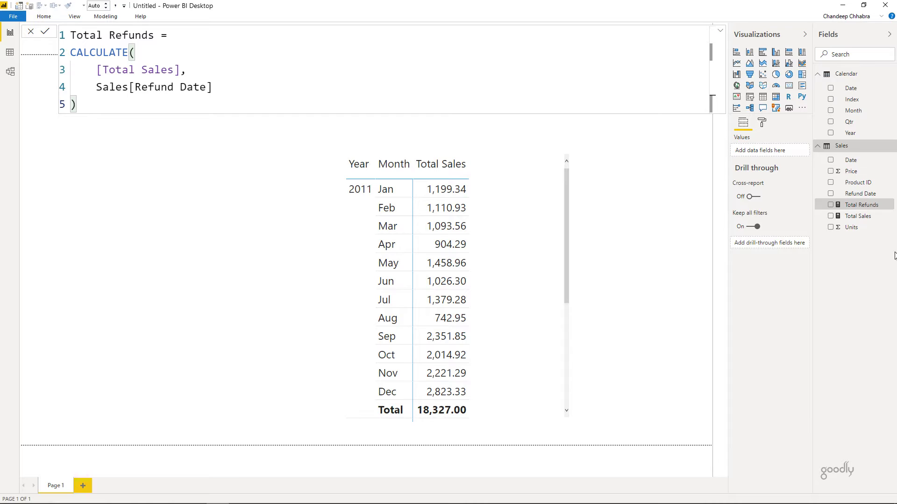
# Add the Total Refunds measure to the matrix values, widen the visual, and check both years
pyautogui.moveTo(861, 206); pyautogui.dragTo(530, 219)
pyautogui.moveTo(573, 283); pyautogui.dragTo(594, 288)
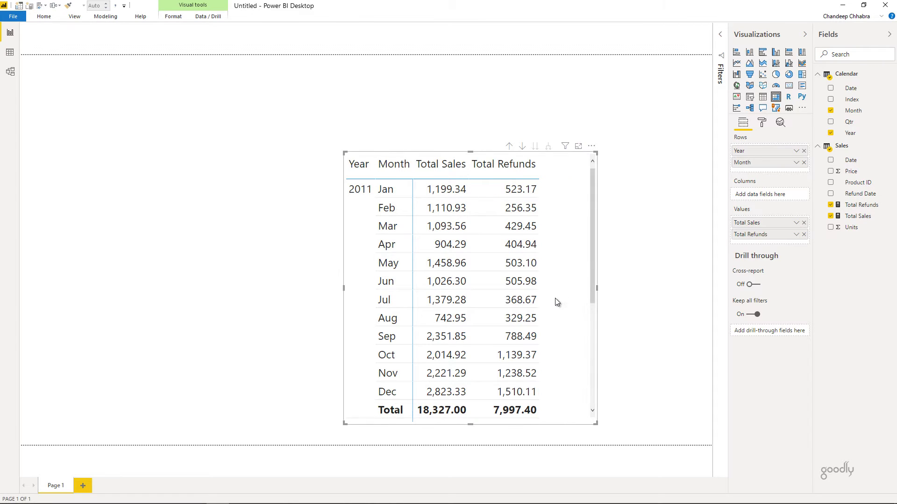
pyautogui.scroll(-3, 558, 311)
pyautogui.scroll(3, 557, 311)
pyautogui.scroll(-3, 558, 311)
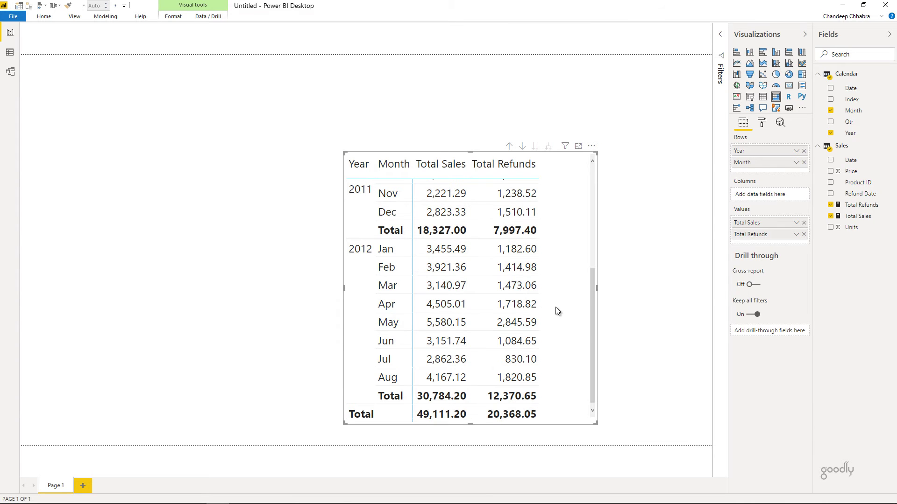
# Sort the Sales table's data by Refund Date in descending order
pyautogui.click(10, 54)
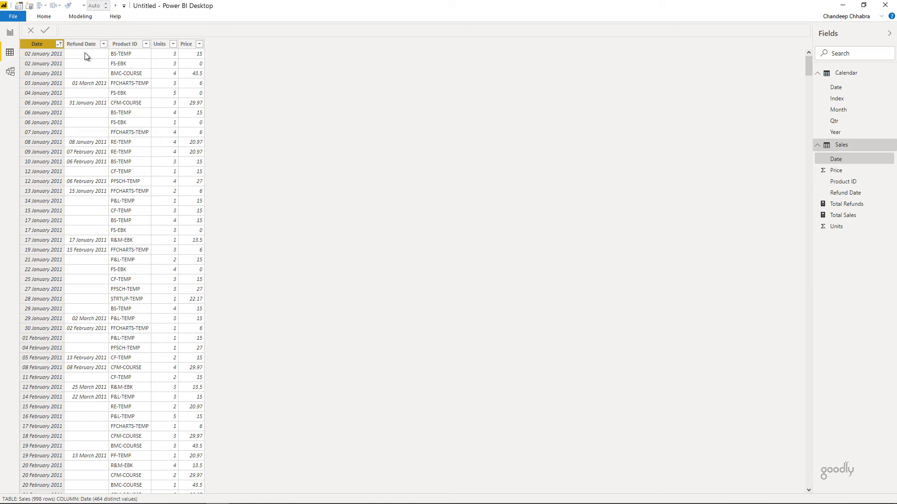
pyautogui.click(96, 45)
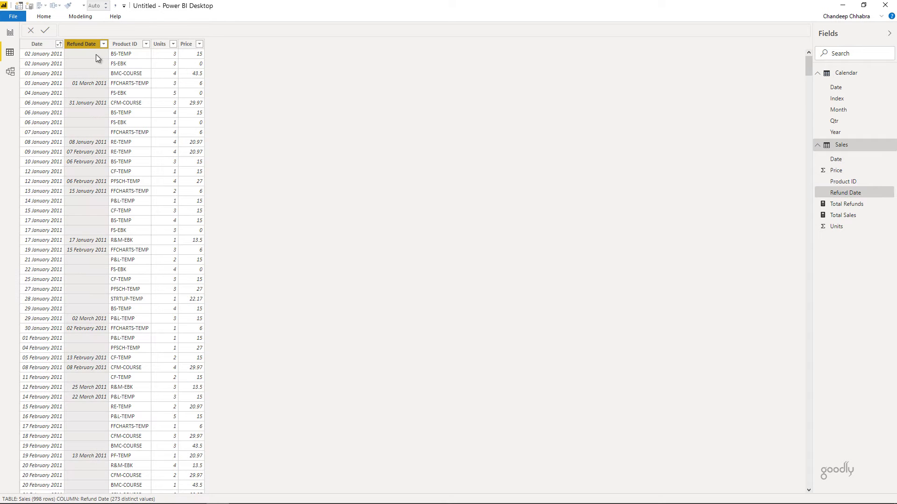
pyautogui.click(103, 44)
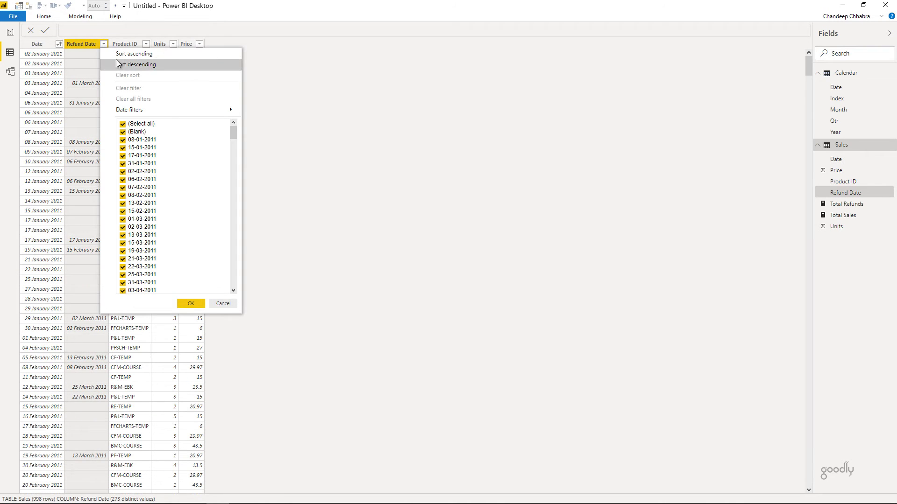
pyautogui.click(112, 64)
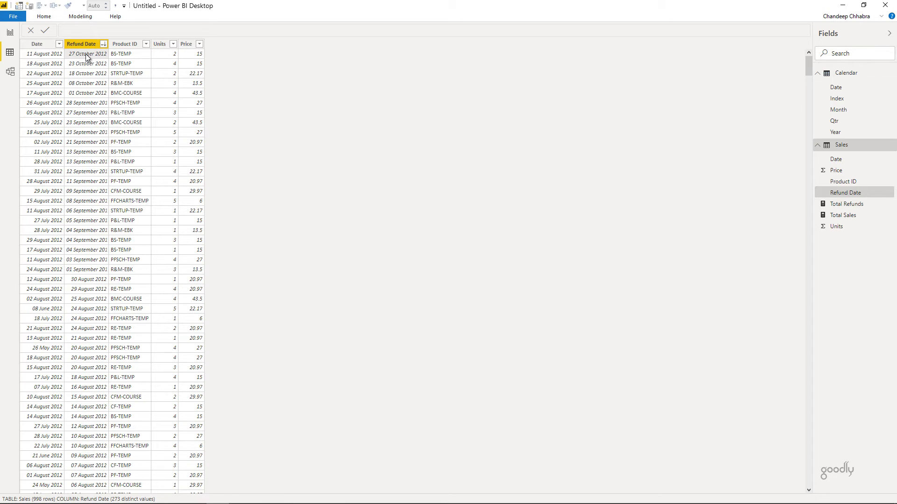
# Return to the report and compare the monthly Total Refunds against the refund dates across 2011 and 2012
pyautogui.click(10, 33)
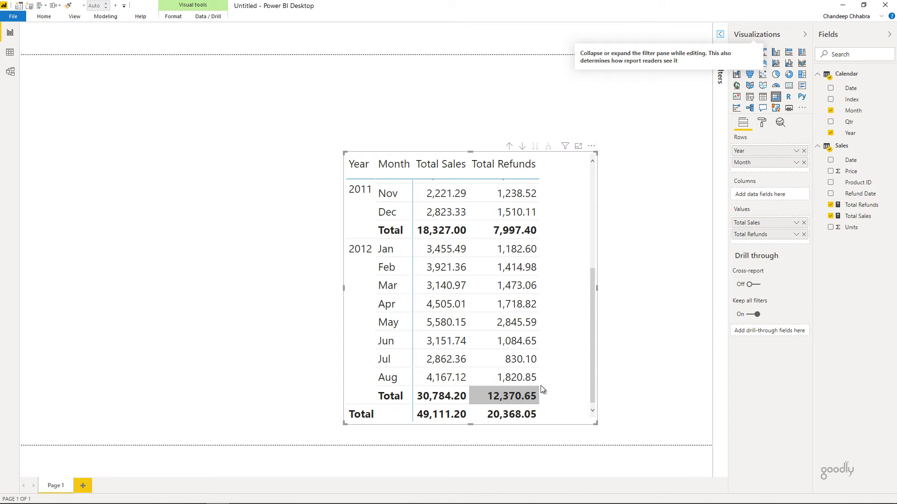
pyautogui.scroll(3, 543, 380)
pyautogui.scroll(-3, 542, 381)
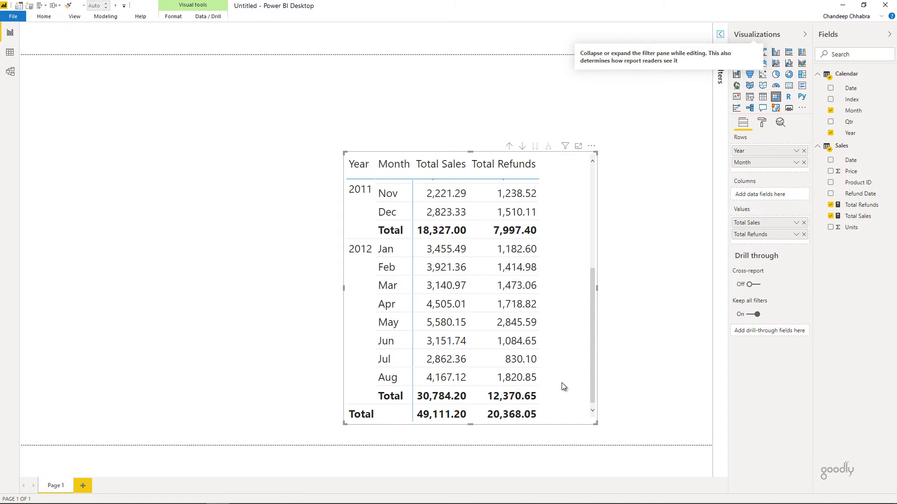
pyautogui.scroll(3, 562, 386)
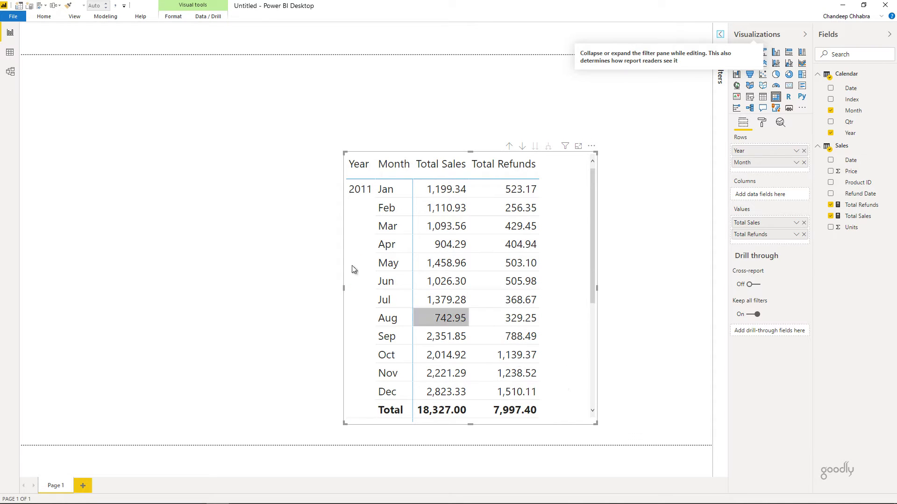
# Inspect the relationship between the Calendar and Sales tables in the model, and recheck the matrix's Total Refunds for 2011 and 2012
pyautogui.click(10, 72)
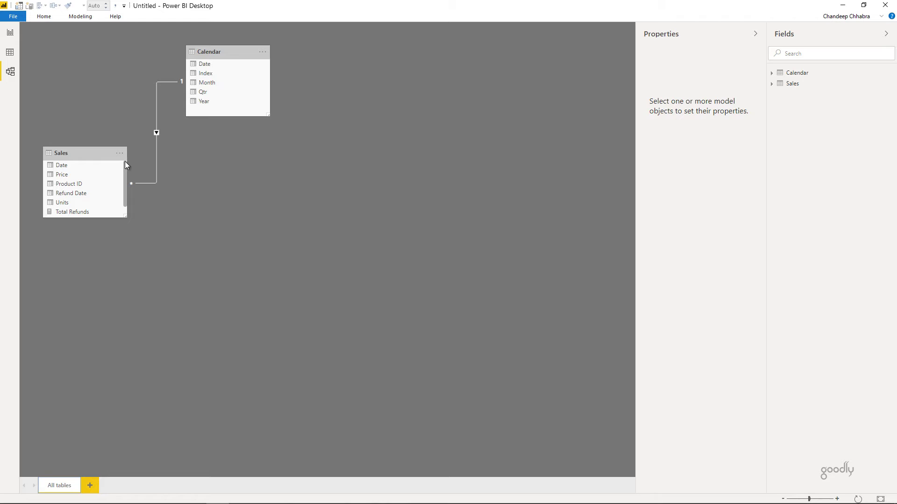
pyautogui.click(10, 32)
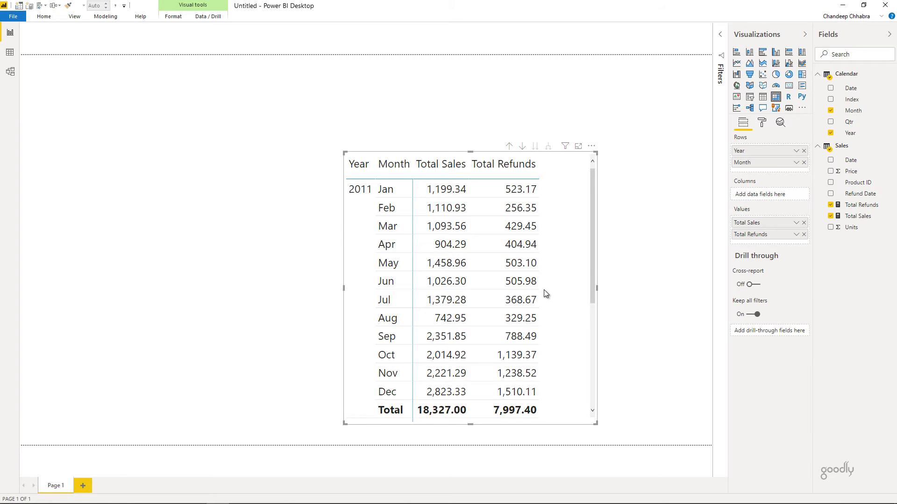
pyautogui.scroll(-5, 544, 291)
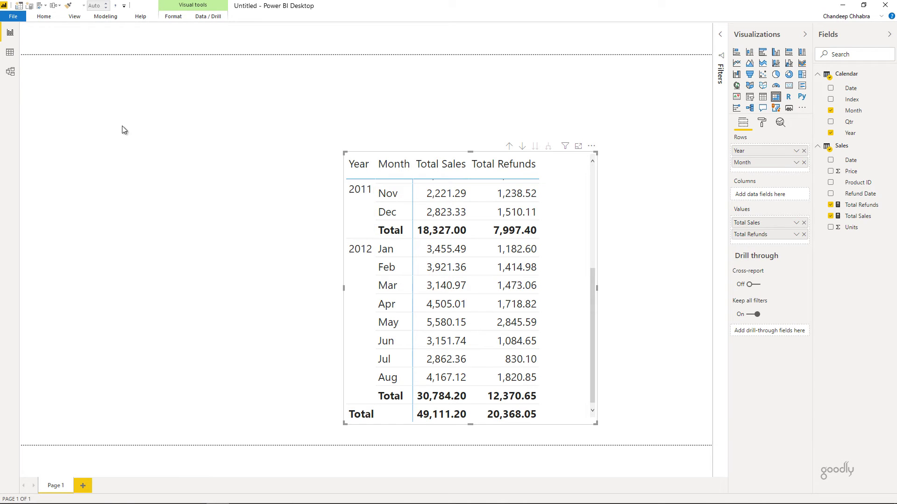
# Create a second relationship in the model linking the Sales table's Refund Date to the Calendar table's Date
pyautogui.click(10, 72)
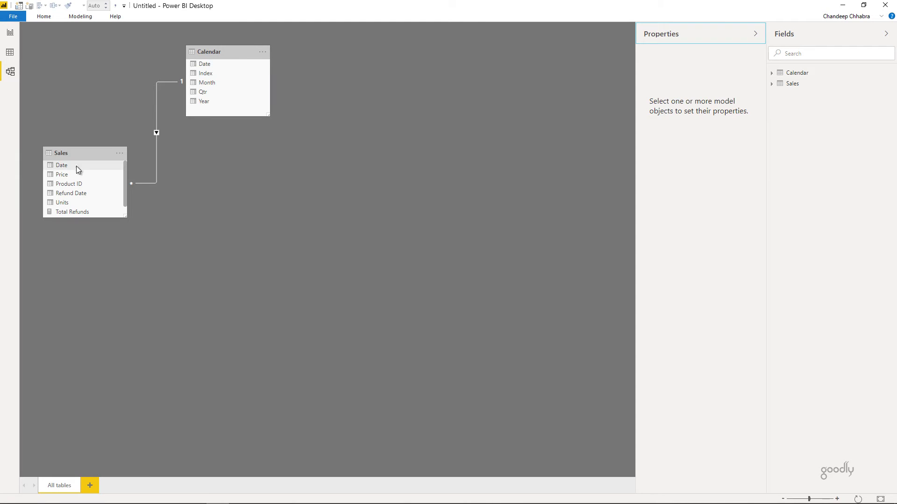
pyautogui.click(69, 193)
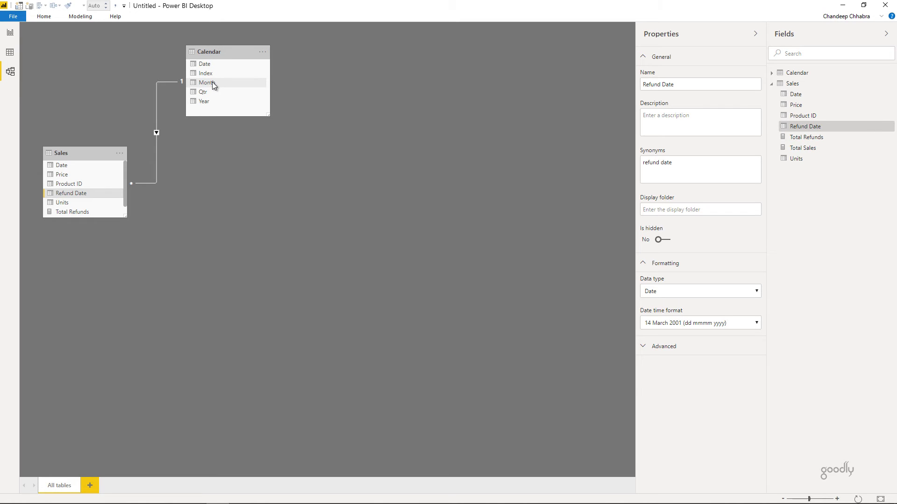
pyautogui.moveTo(76, 195); pyautogui.dragTo(204, 63)
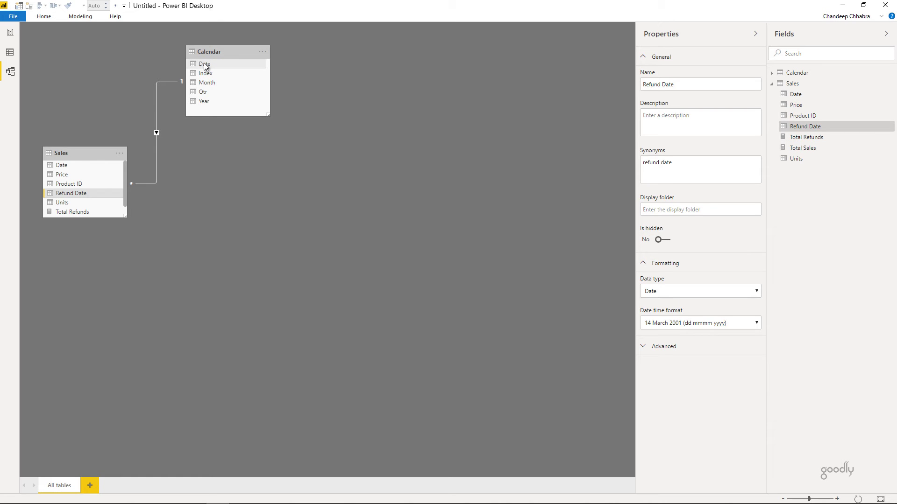
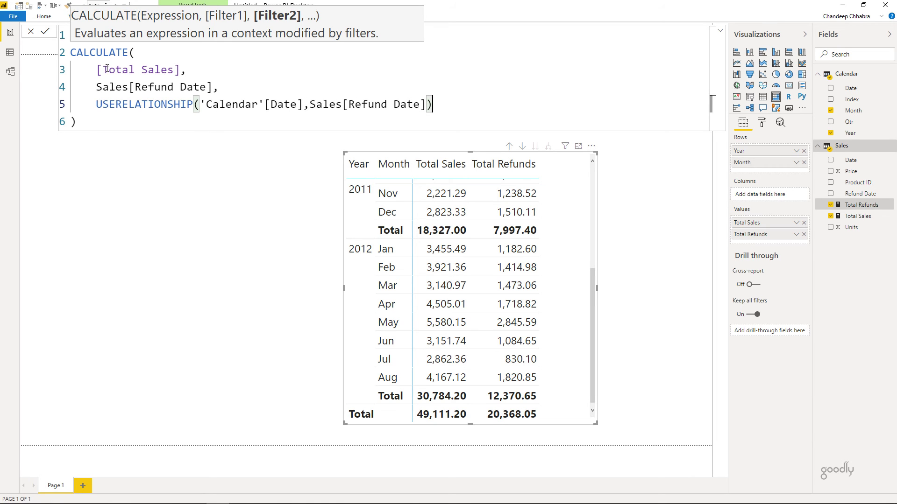
# Review the Total Refunds formula's [Total Sales] expression, Sales[Refund Date] filter and the two USERELATIONSHIP columns
pyautogui.moveTo(109, 69); pyautogui.dragTo(155, 69)
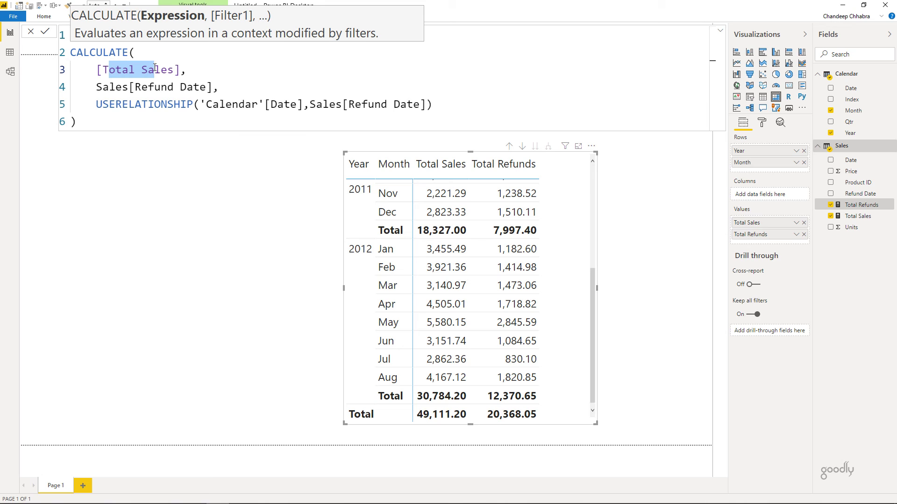
pyautogui.click(150, 89)
pyautogui.moveTo(151, 91); pyautogui.dragTo(193, 89)
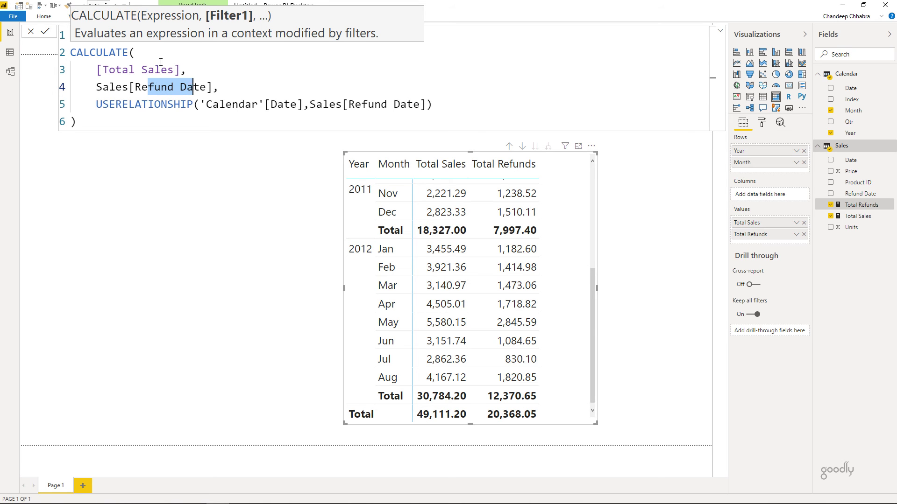
pyautogui.moveTo(126, 71); pyautogui.dragTo(164, 71)
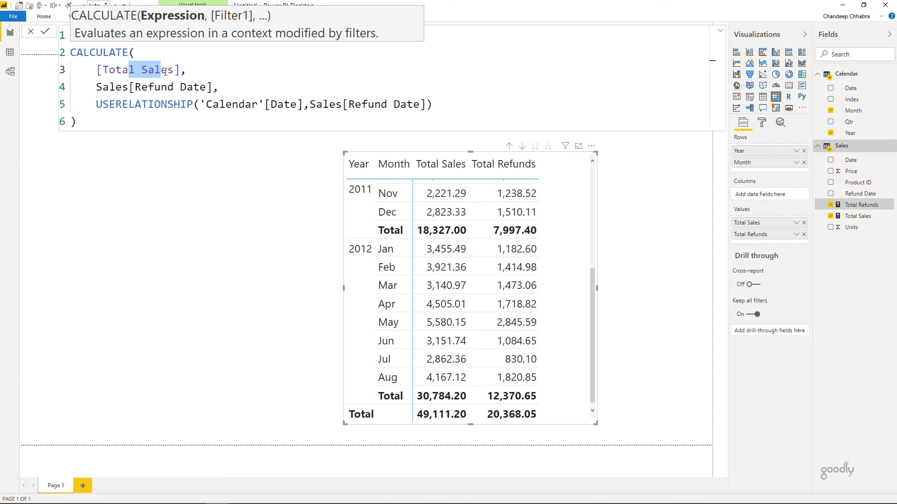
pyautogui.moveTo(233, 109); pyautogui.dragTo(271, 109)
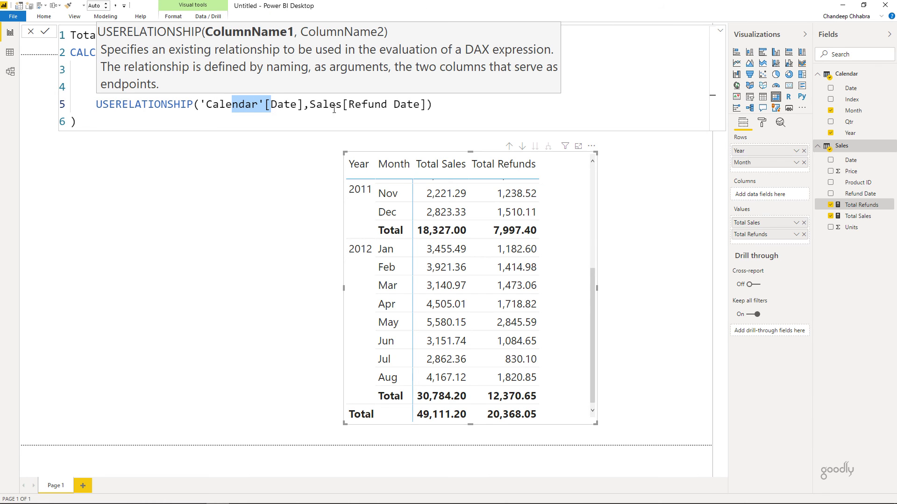
pyautogui.moveTo(342, 107); pyautogui.dragTo(396, 106)
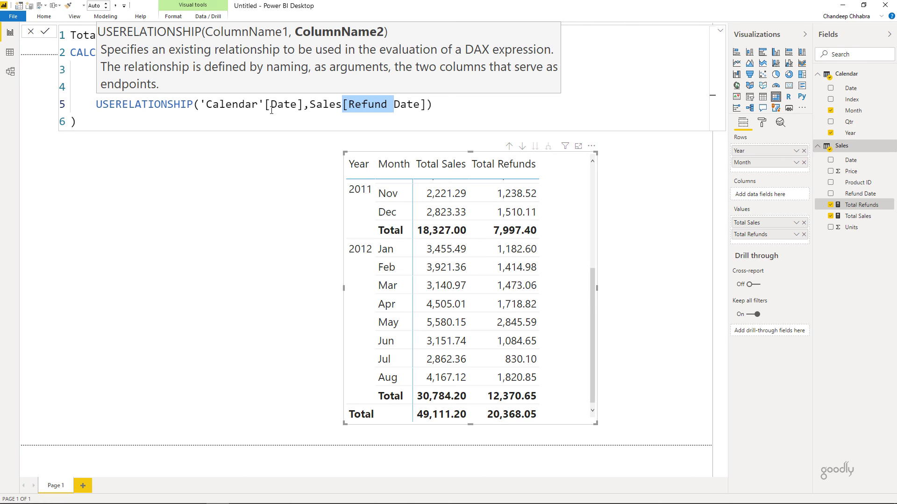
# Commit the Total Refunds formula with USERELATIONSHIP('Calendar'[Date],Sales[Refund Date]) as its second filter
pyautogui.click(116, 127)
pyautogui.click(238, 104)
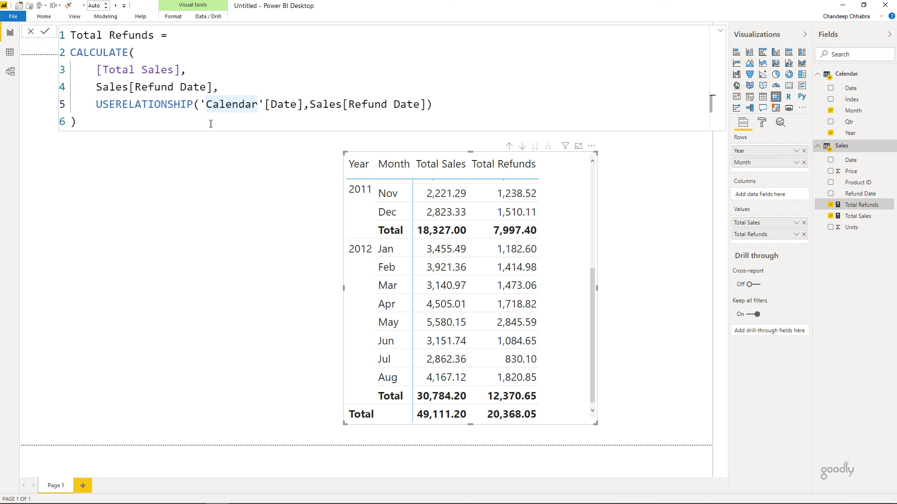
pyautogui.click(188, 123)
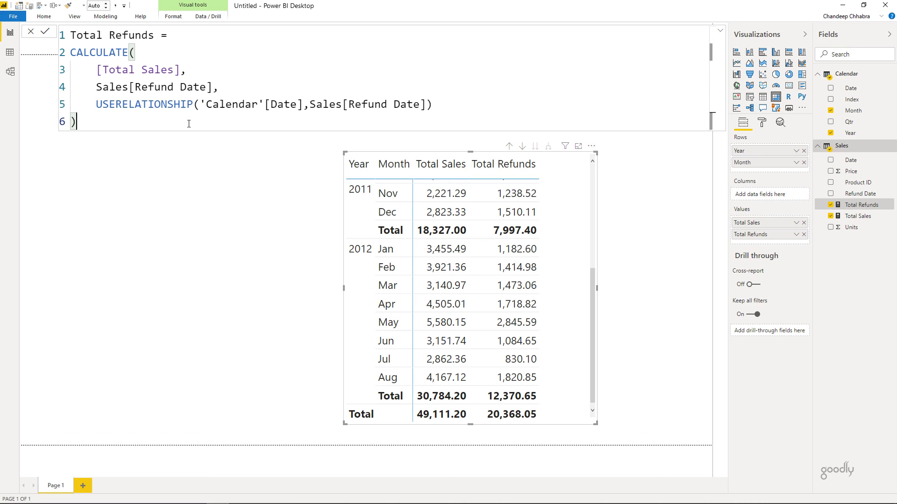
pyautogui.press('Return')
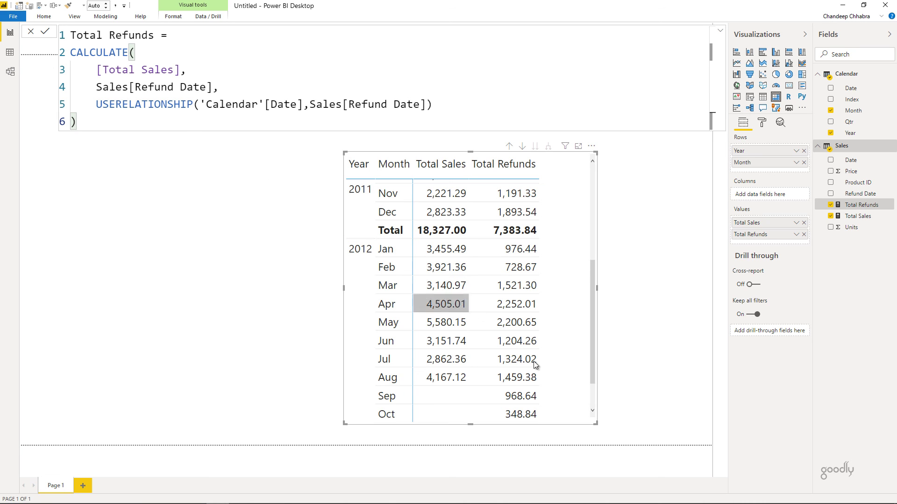
# Close the measure's formula and check the recalculated monthly Total Refunds in the matrix for 2012 and 2011
pyautogui.scroll(-1, 558, 402)
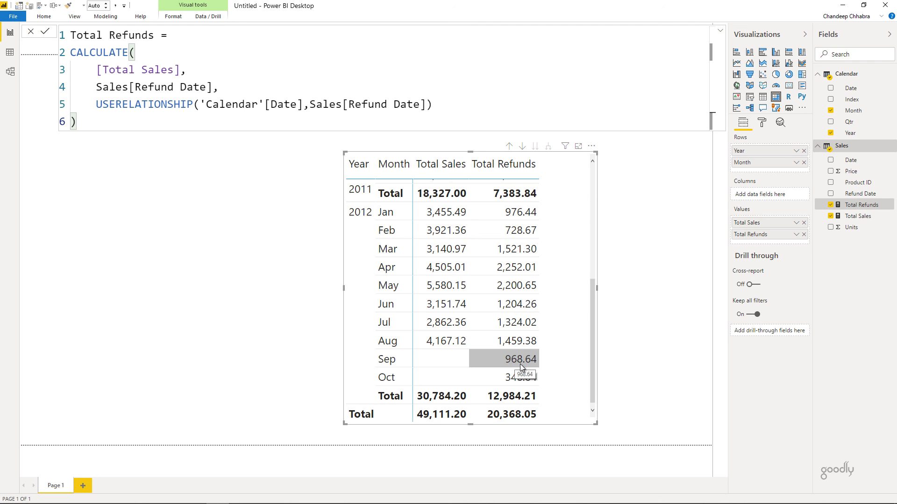
pyautogui.click(329, 282)
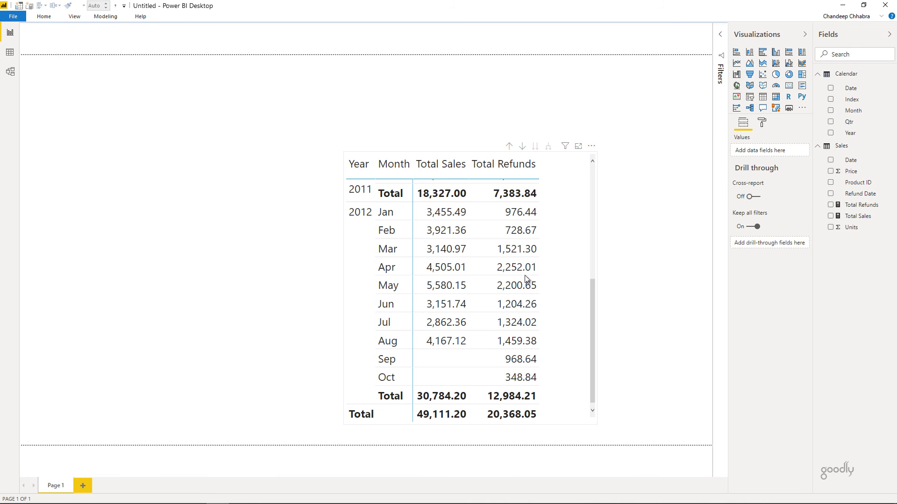
pyautogui.scroll(4, 525, 278)
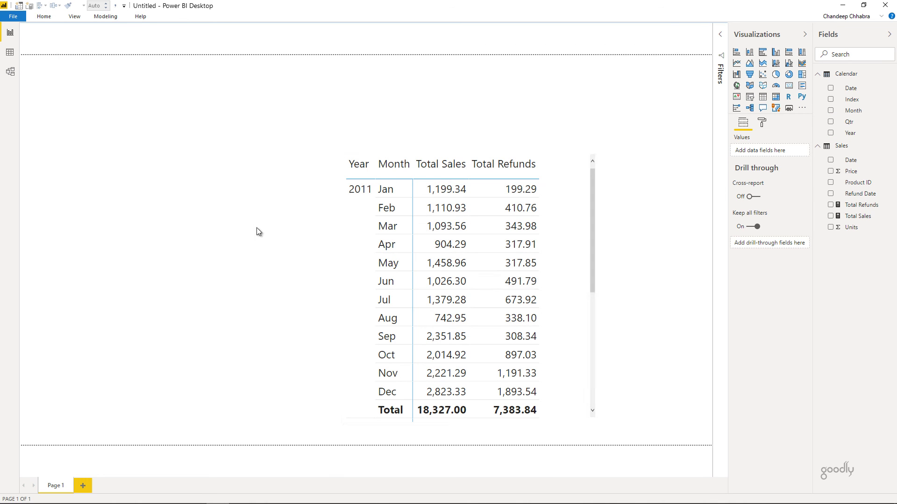